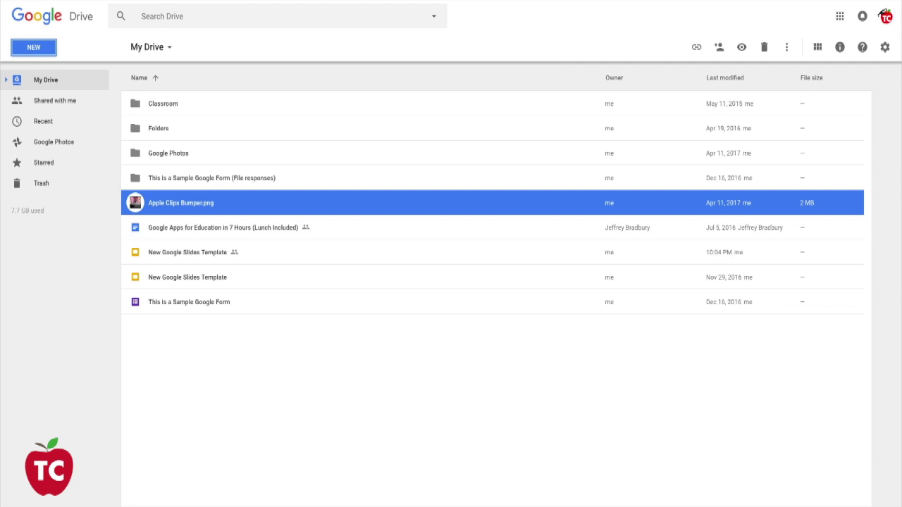
Step: Create a new Google Sites website from Google Drive
click(34, 47)
mouse_move(62, 188)
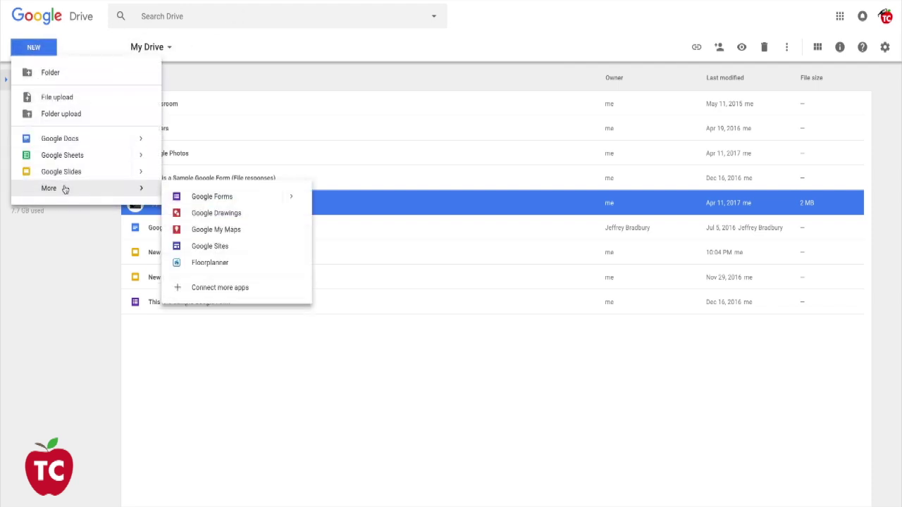
click(193, 248)
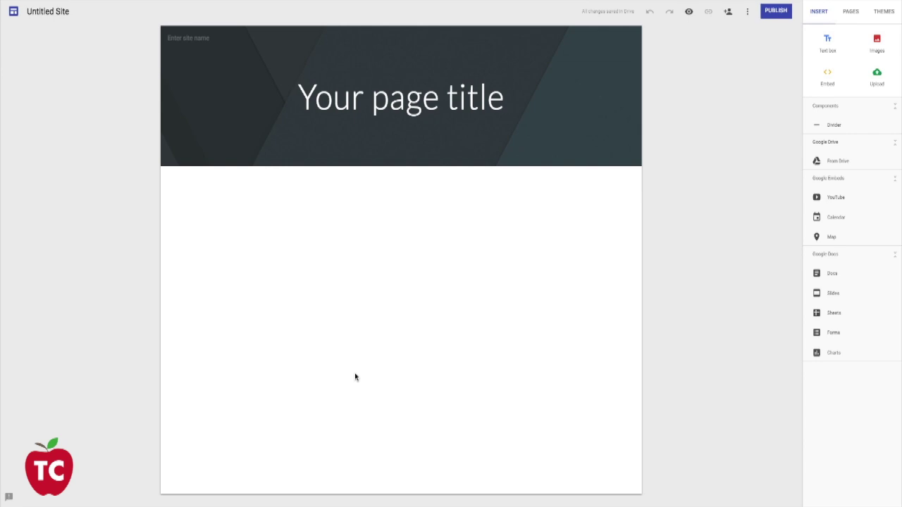
Step: Set the page title to "My Awesome Google Site" and widen its text box on both sides so it fits on one line
triple_click(392, 104)
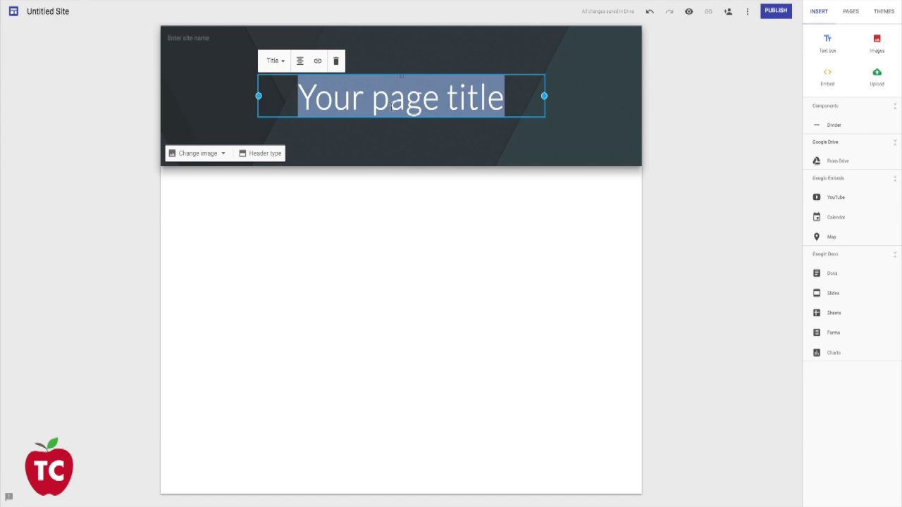
text(My Aw)
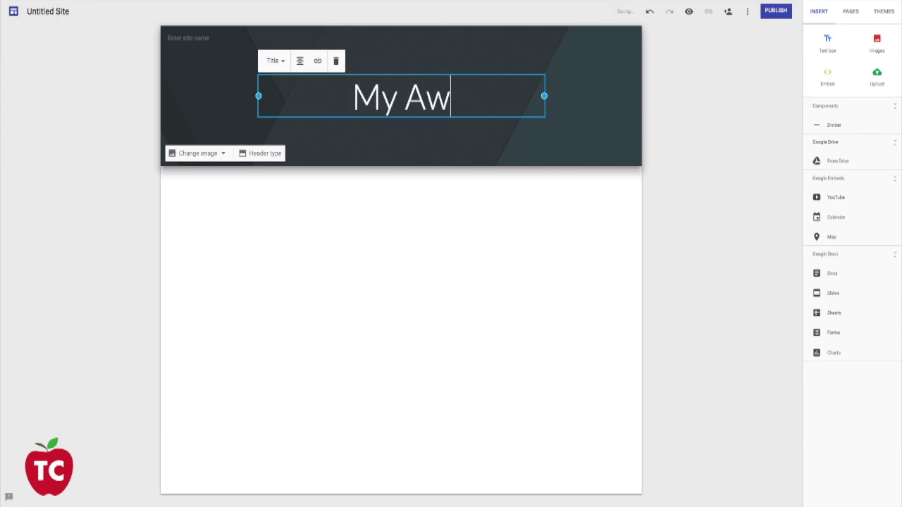
text(esome Google Site)
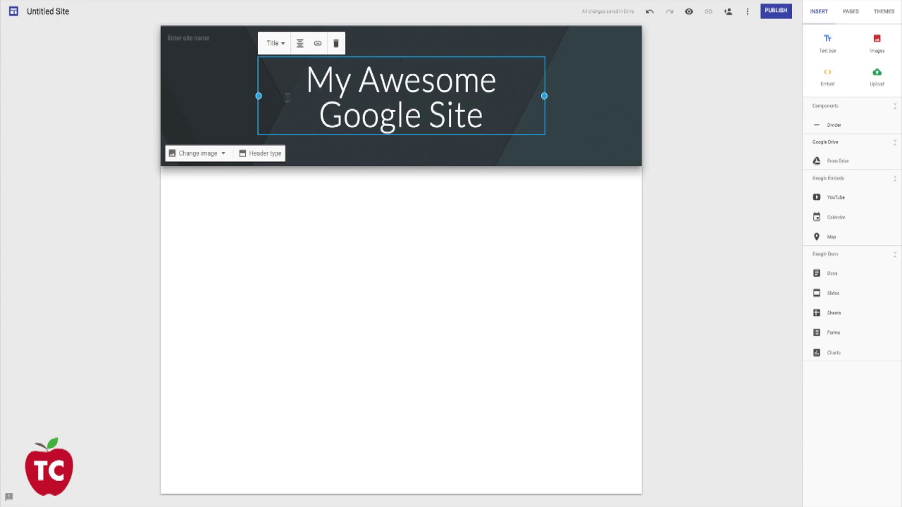
drag(258, 96, 183, 96)
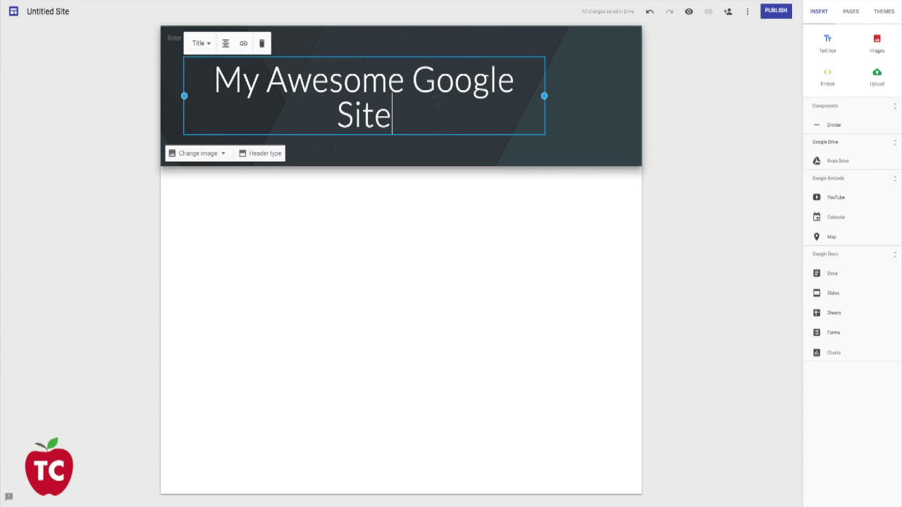
drag(549, 100, 638, 102)
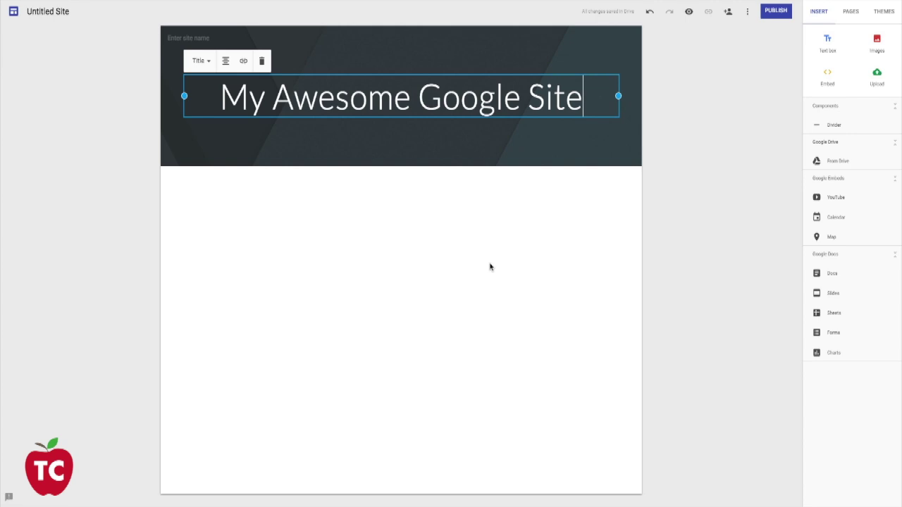
Step: Add two text boxes below the header, reading "Add Text to your website" and "Add Text Here"
click(824, 48)
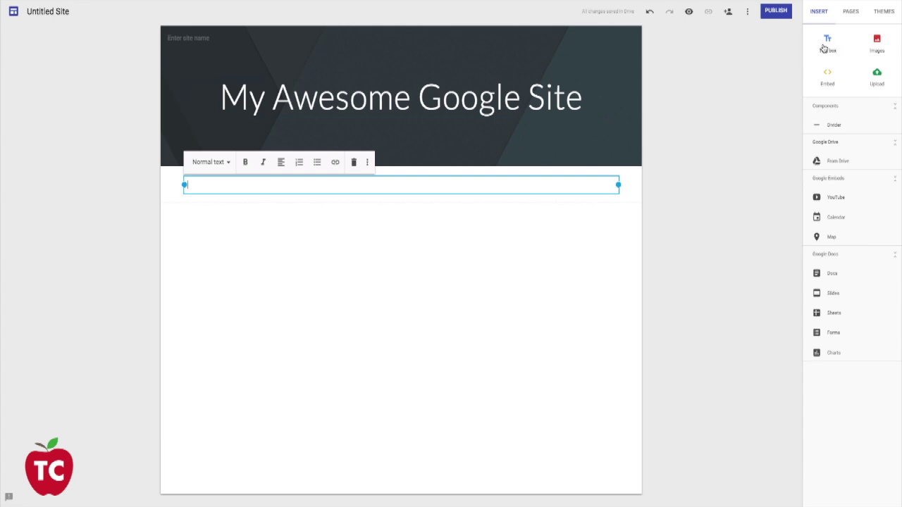
text(Add Text to your website)
double_click(434, 240)
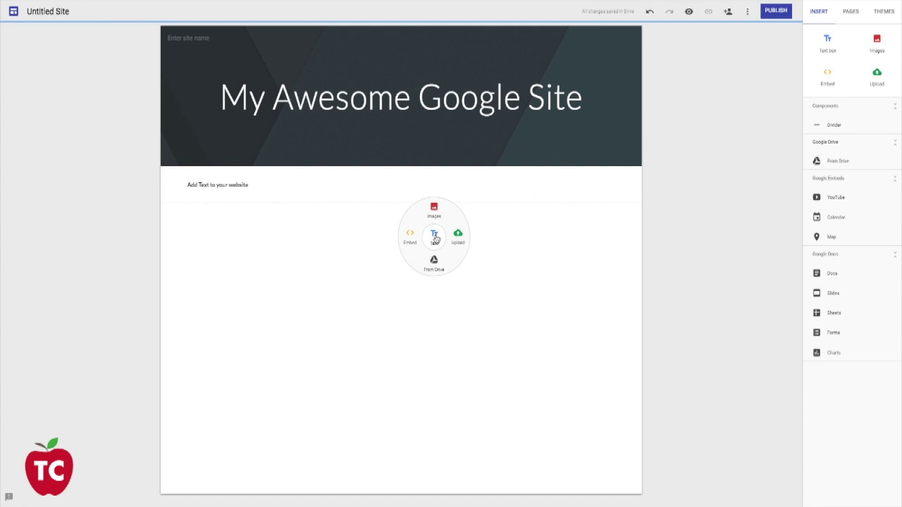
click(434, 236)
text(Add )
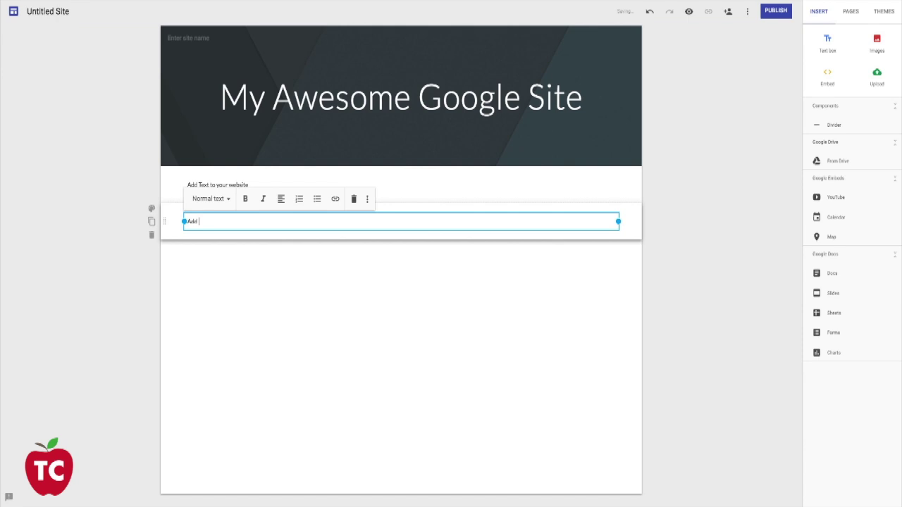
text(Text Here)
click(514, 280)
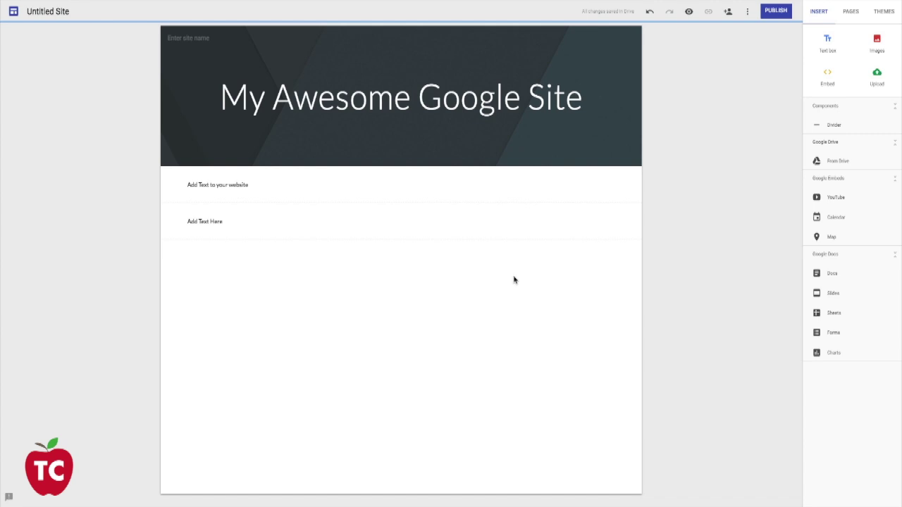
Step: Explore the image sources for the site: search Google images for "eagle" and check the personal albums and Google Drive
click(876, 44)
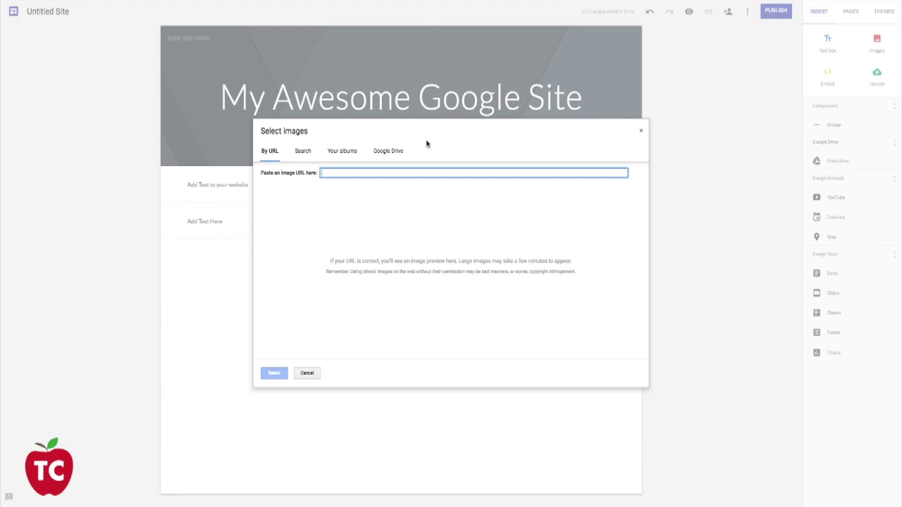
click(301, 154)
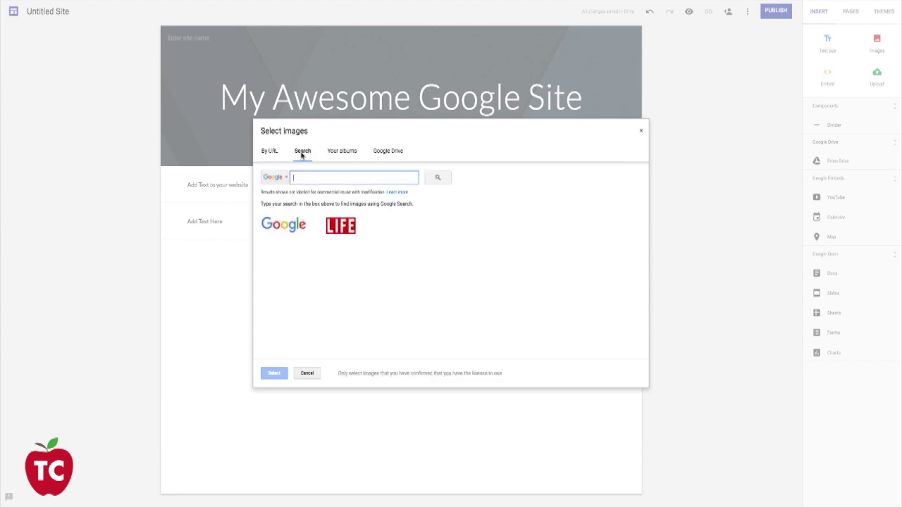
text(eagle)
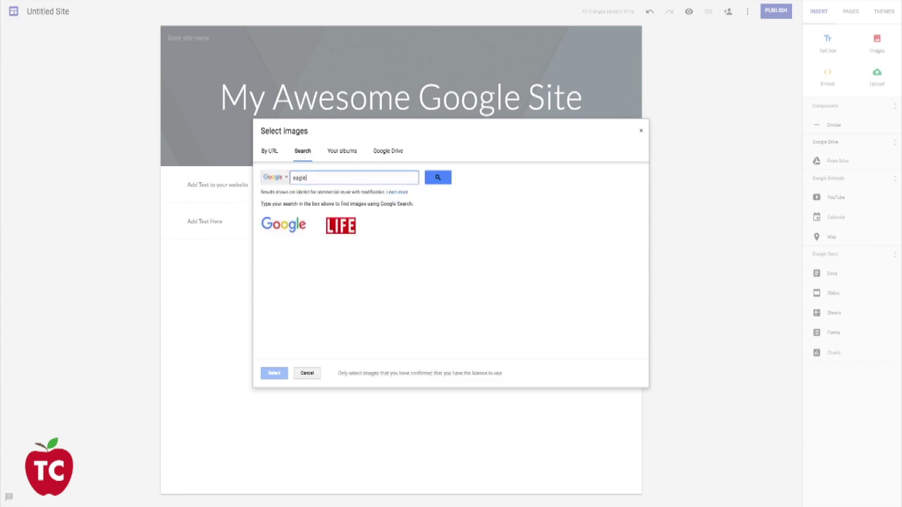
key(Return)
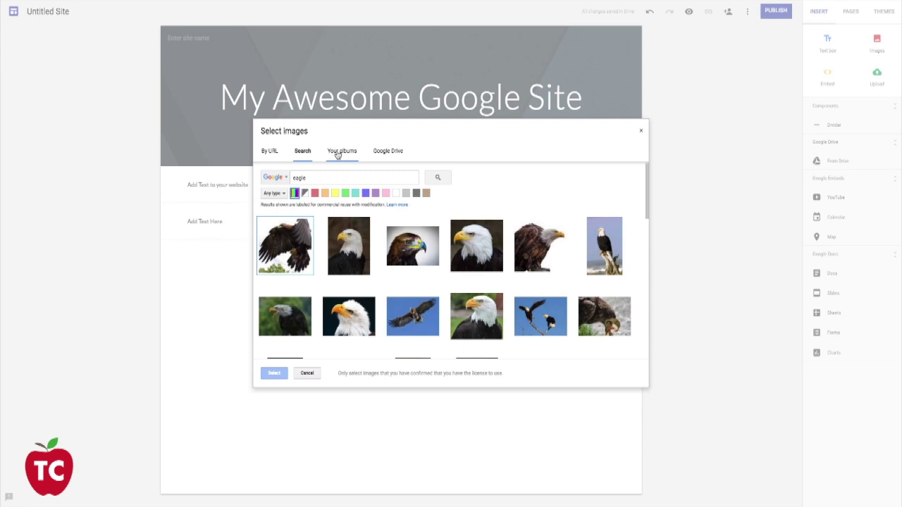
click(337, 152)
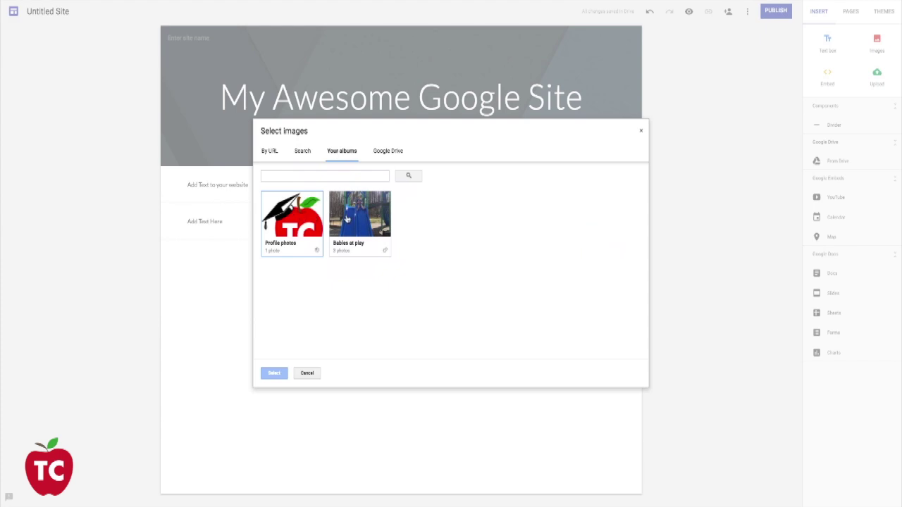
click(380, 153)
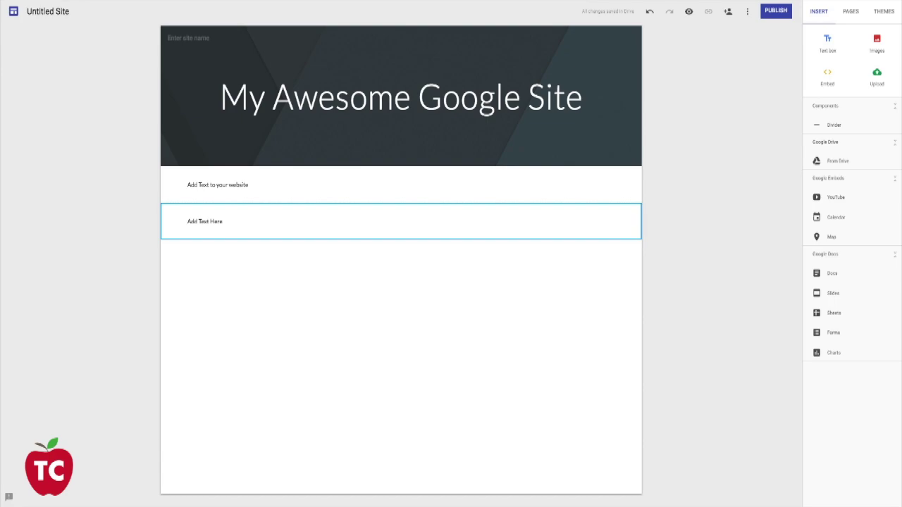
Step: Add the "New Google Sites for Beginners" banner image file to the page below the text boxes
drag(901, 172, 398, 275)
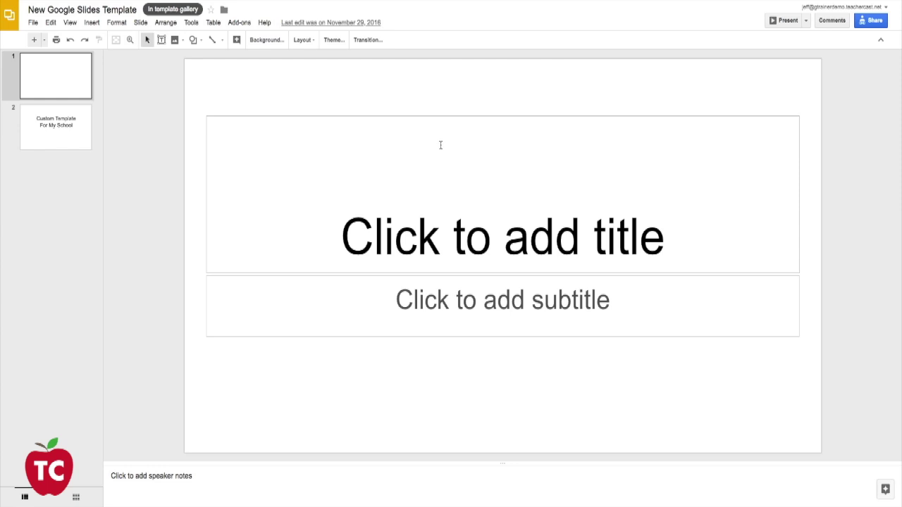
Step: Review the link sharing options of the New Google Slides Template presentation without changing them, and select its share link
click(874, 21)
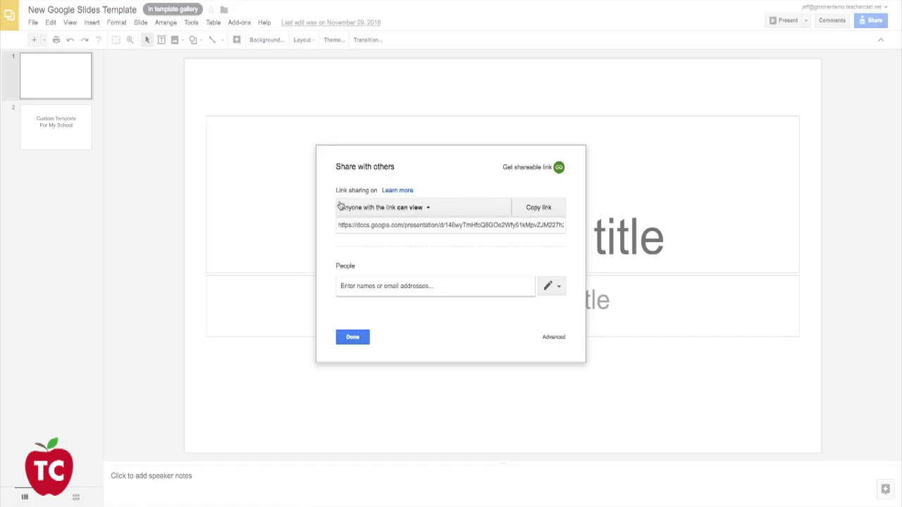
click(548, 337)
click(541, 197)
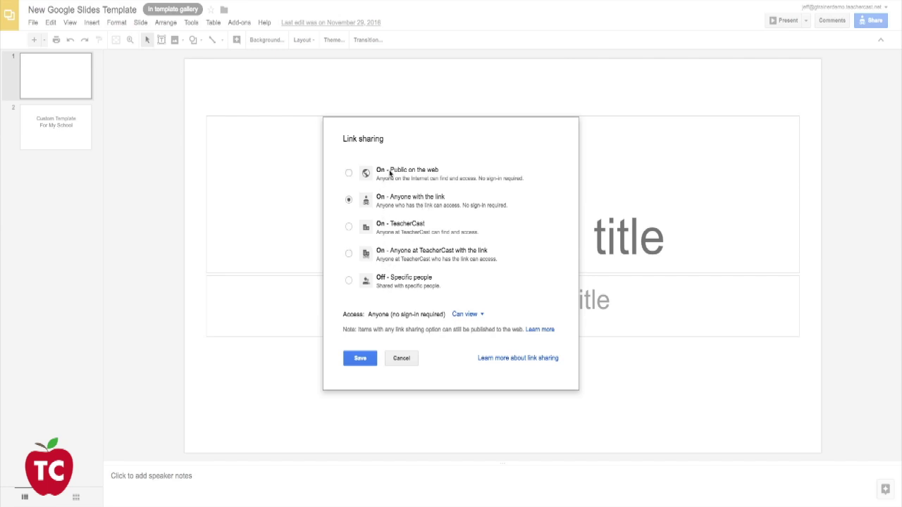
click(401, 359)
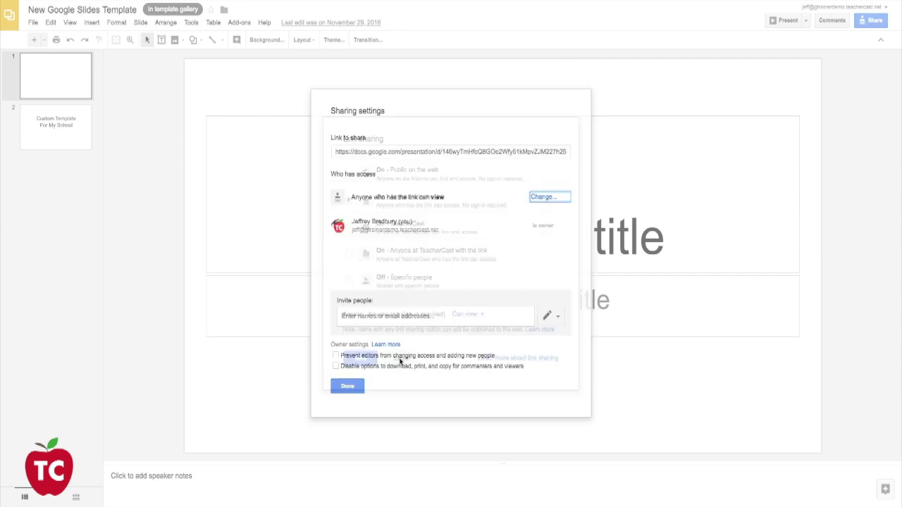
click(417, 151)
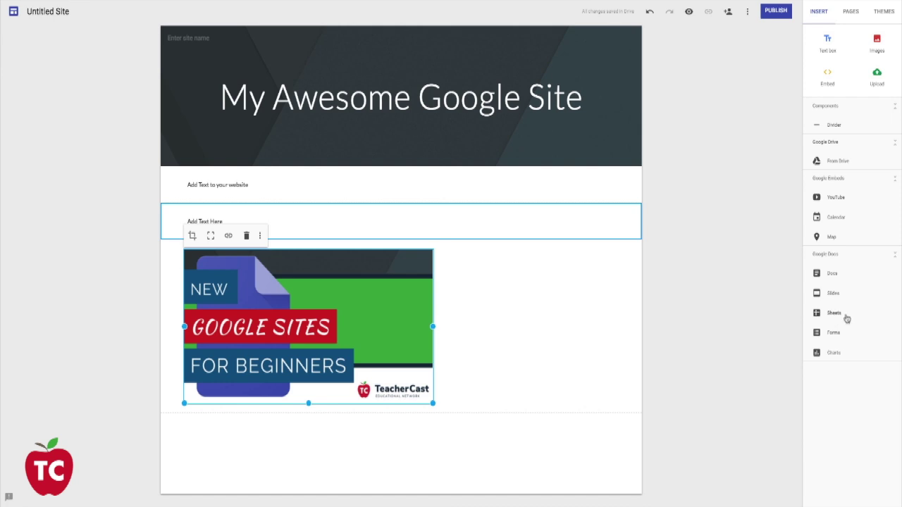
Step: Embed the Slides presentation in the page by its URL and place it beside the banner image
click(833, 294)
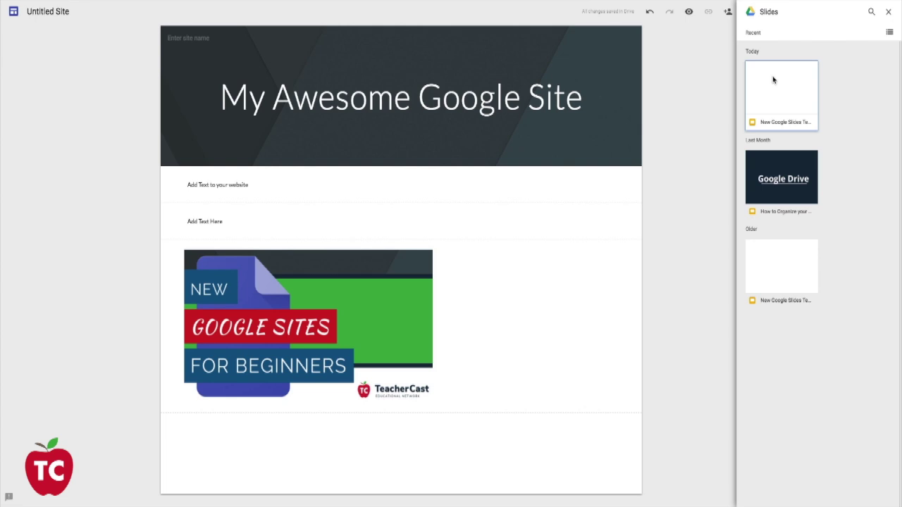
click(889, 14)
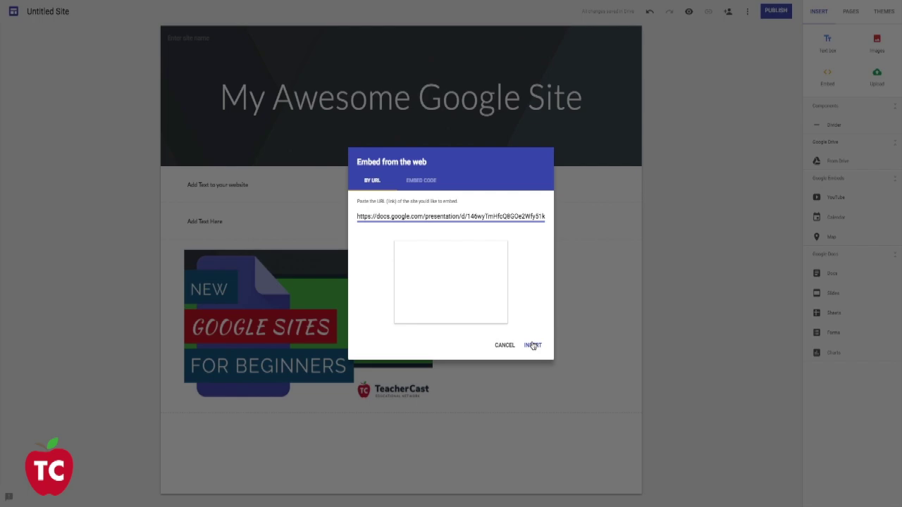
click(533, 345)
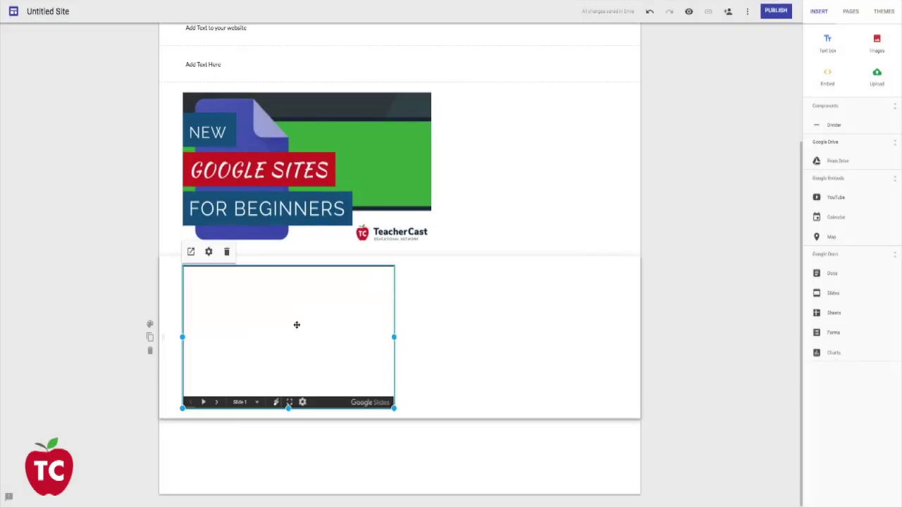
drag(298, 324, 505, 306)
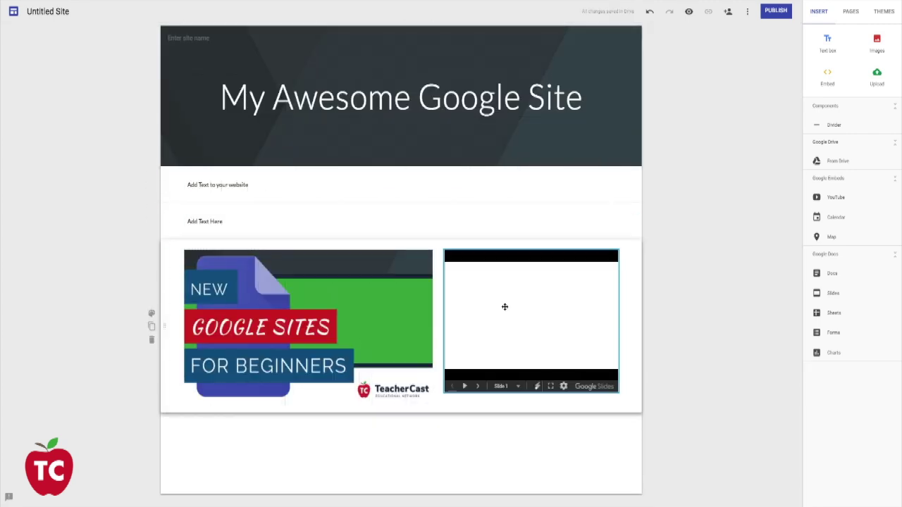
Step: In the site's sharing settings, choose Can edit for invited people and save the draft access as Off - Specific people
click(729, 14)
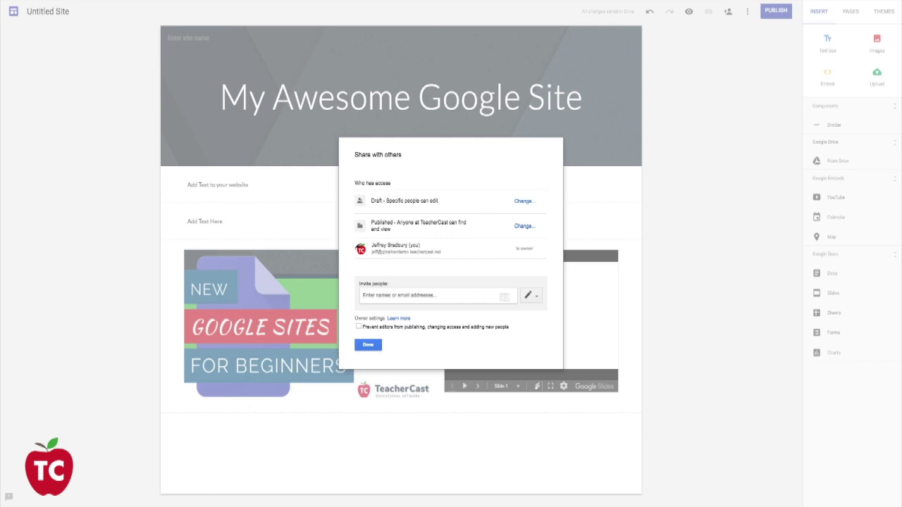
click(532, 296)
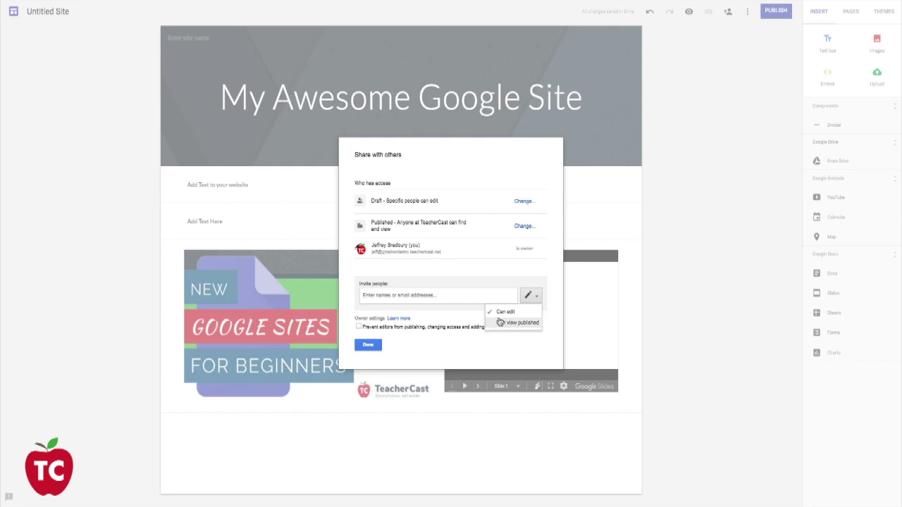
click(511, 312)
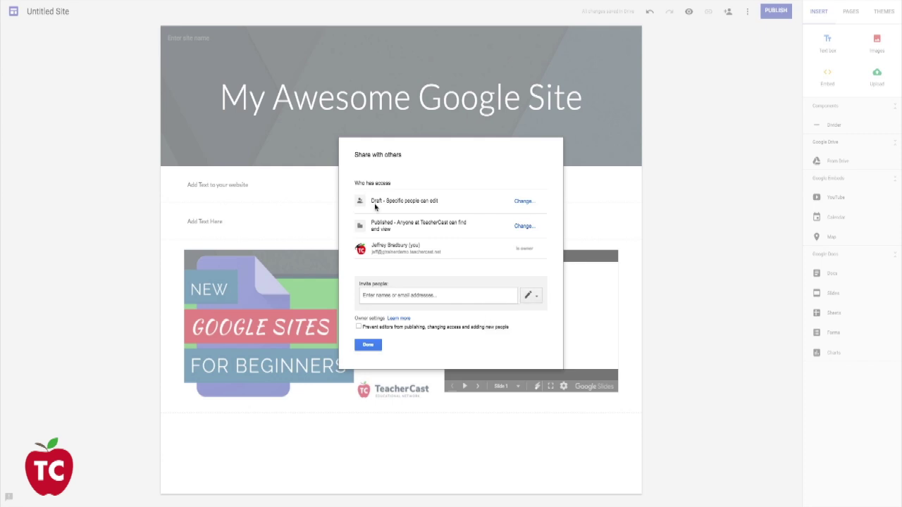
click(517, 204)
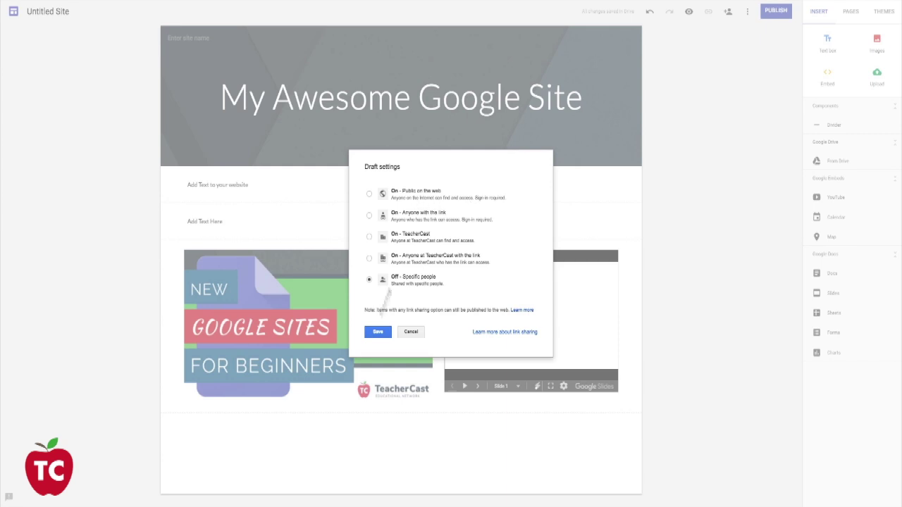
click(377, 332)
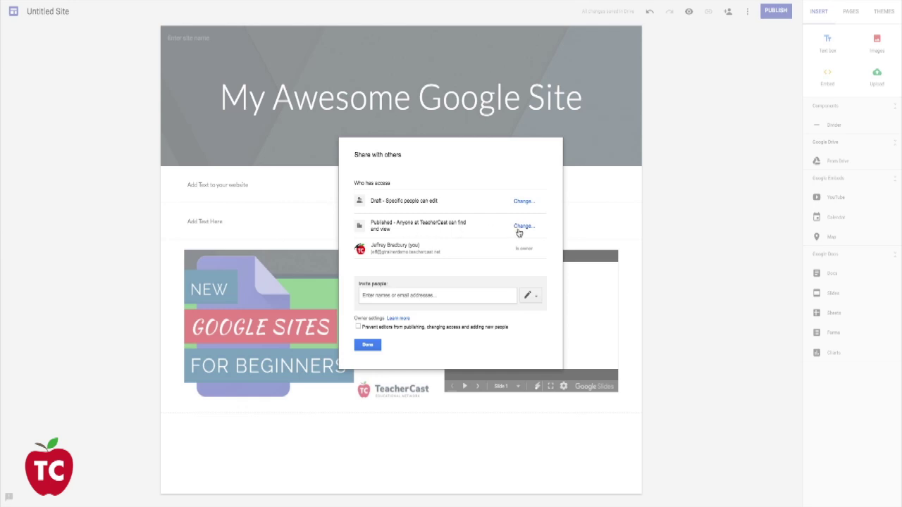
Step: Examine the publishing settings for who can view the published site, discard any changes and close the sharing settings
click(521, 226)
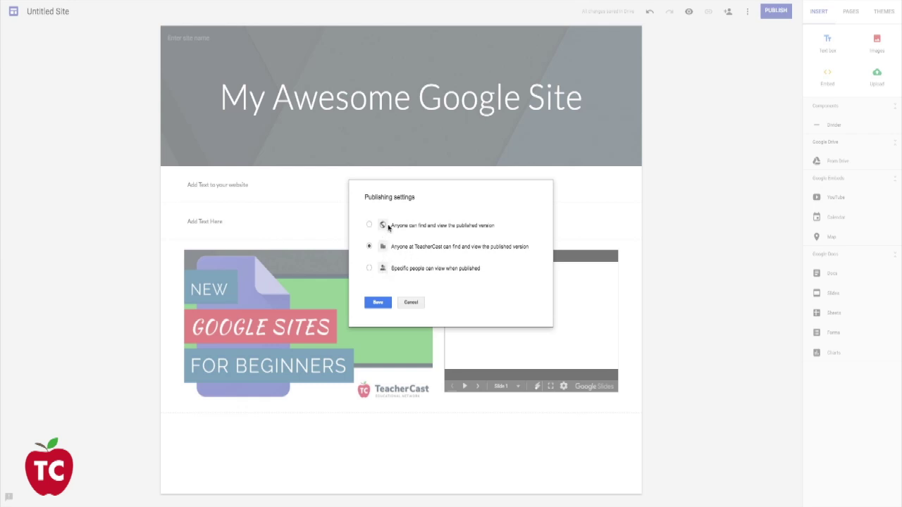
click(369, 270)
click(398, 248)
click(413, 302)
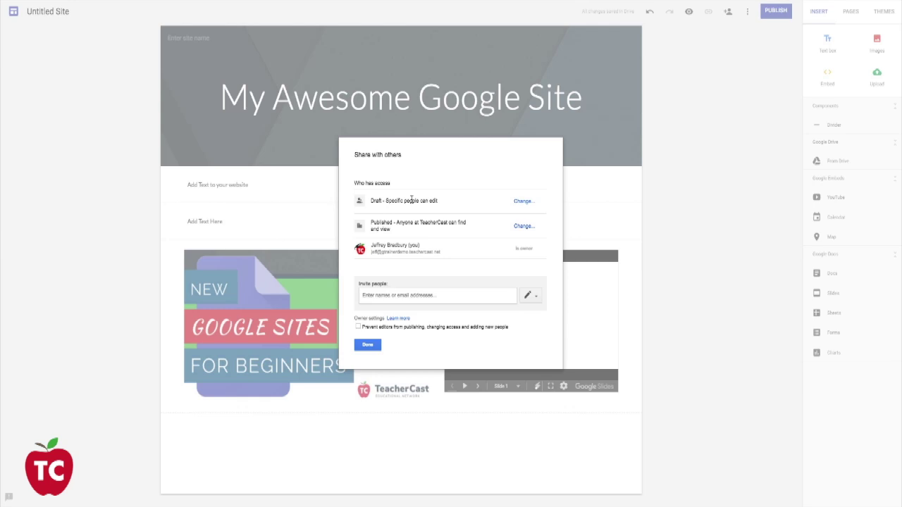
click(366, 345)
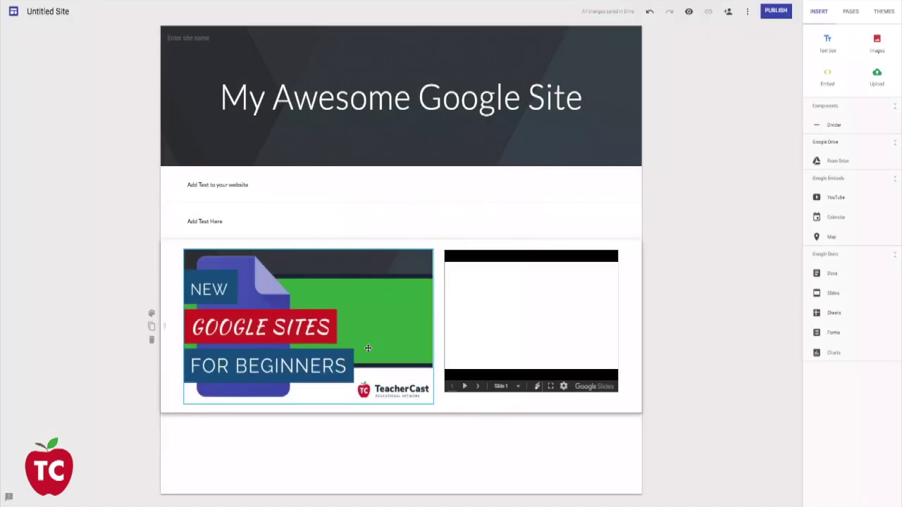
Step: Enter "myawesomewebsite" as the web address for publishing the site, and cancel without publishing
click(773, 12)
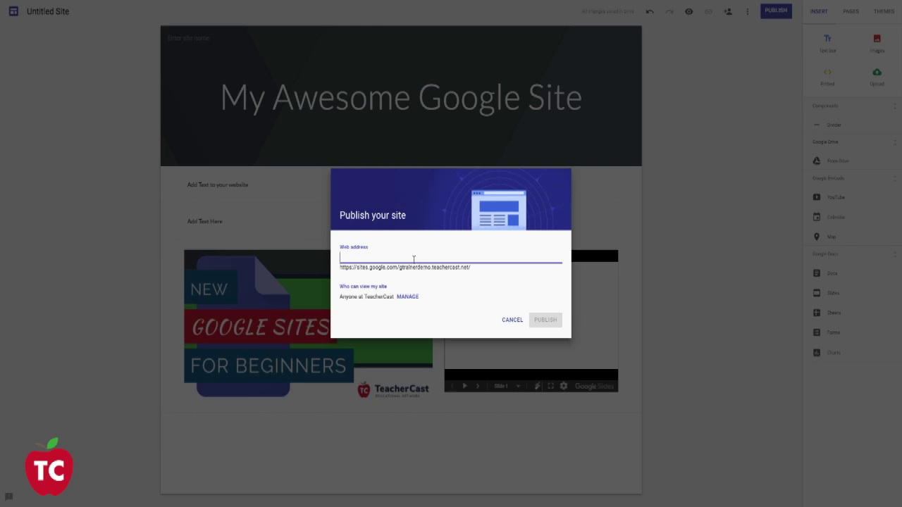
text(myawesomewebsite)
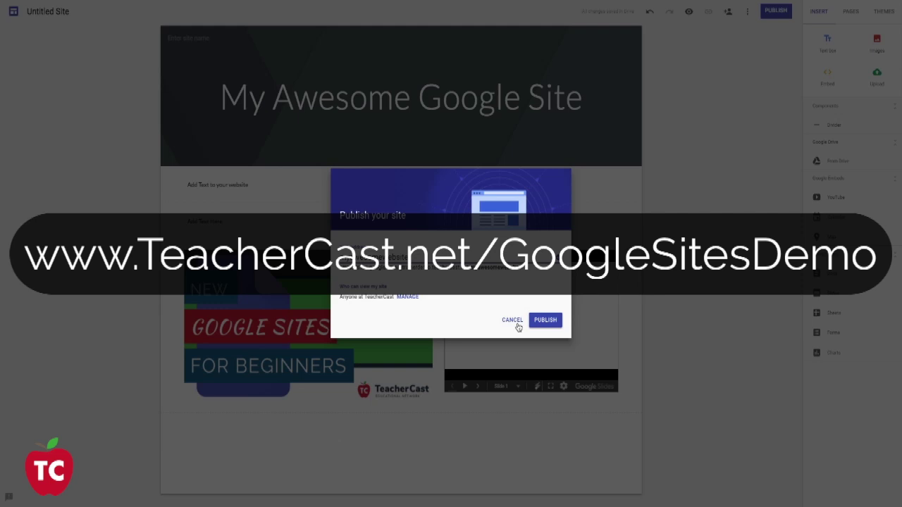
click(513, 321)
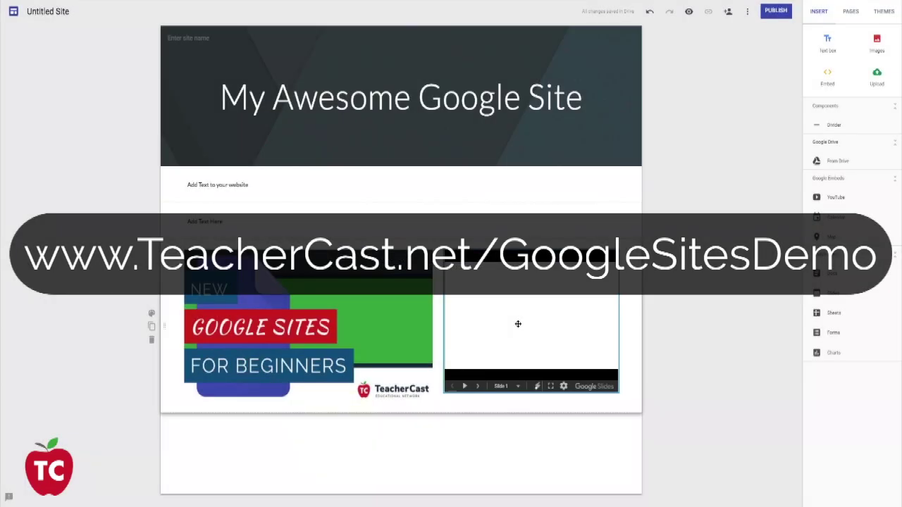